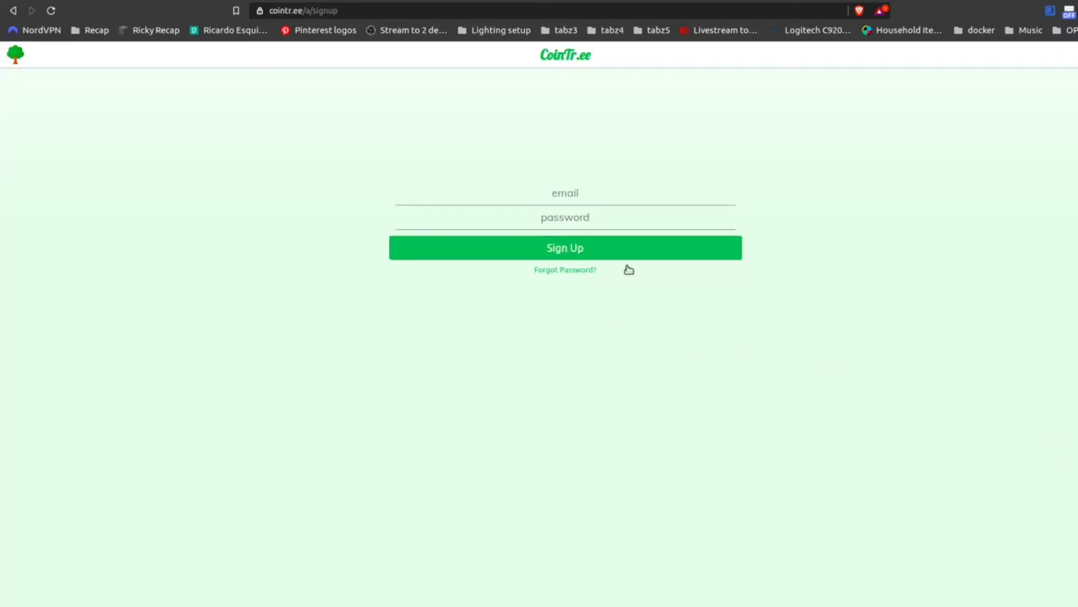
# Enter the sign-up email on the CoinTr.ee form and move to the password field.
pyautogui.click(658, 198)
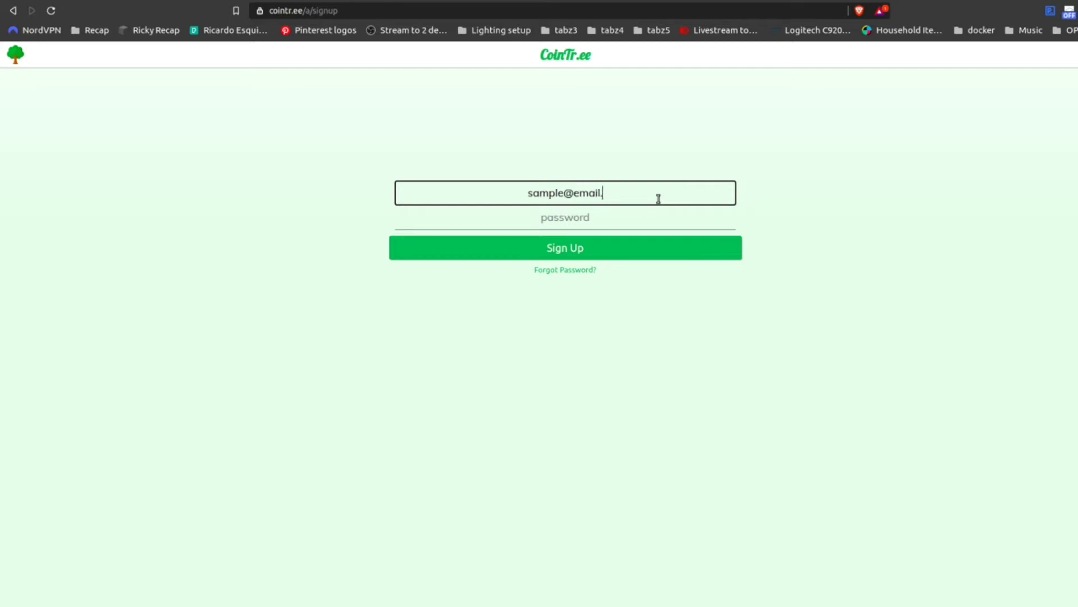
pyautogui.write('com')
pyautogui.press('Tab')
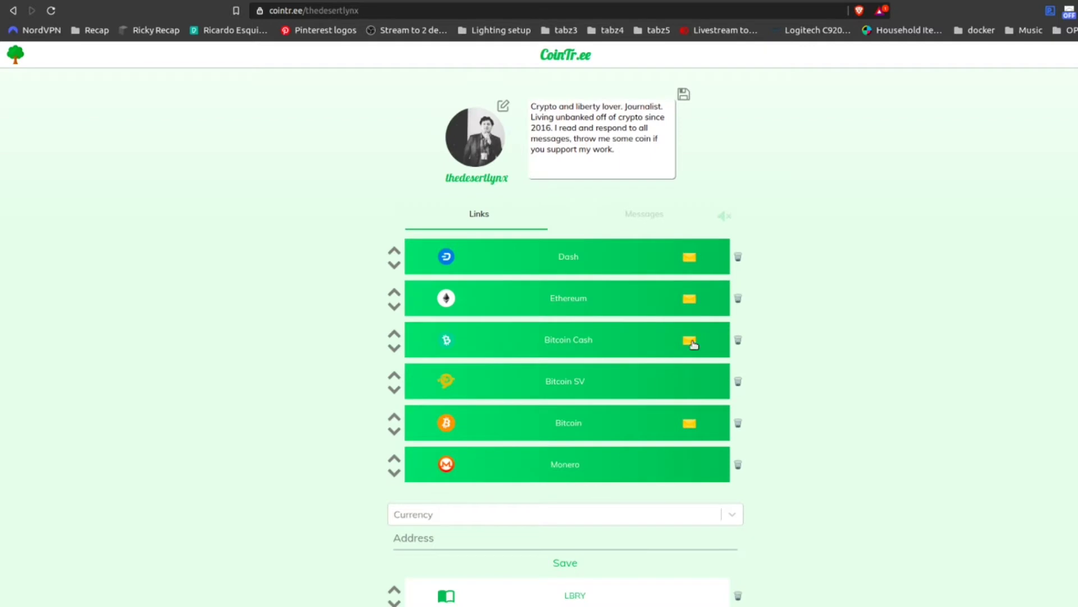
# Open the profile's list of donation messages, then go back to the CoinTreeOBS GitHub page.
pyautogui.scroll(-2, 692, 340)
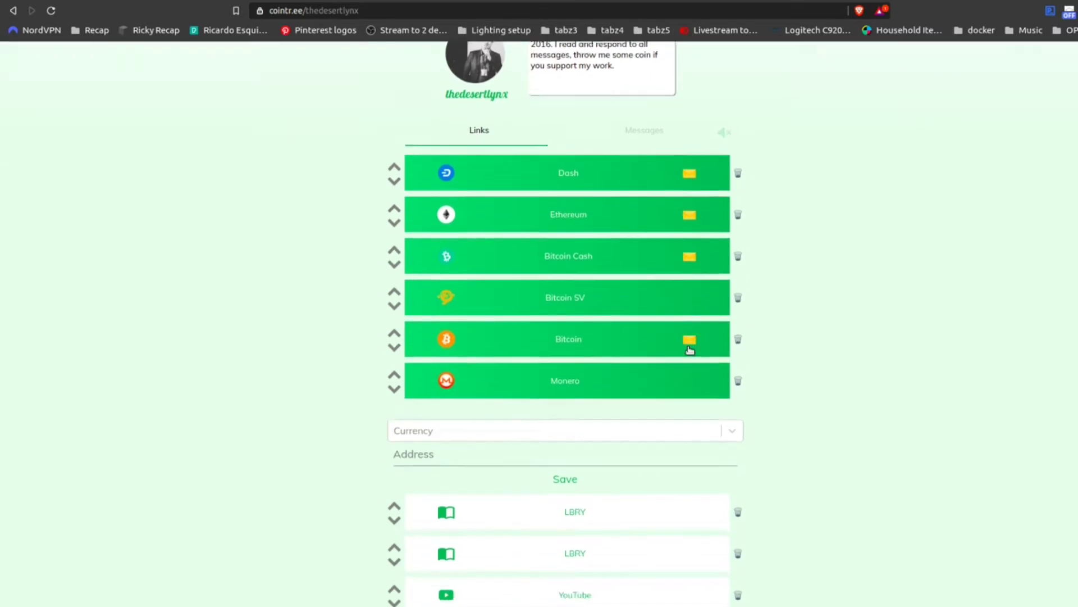
pyautogui.scroll(-3, 691, 347)
pyautogui.scroll(3, 668, 337)
pyautogui.scroll(2, 656, 333)
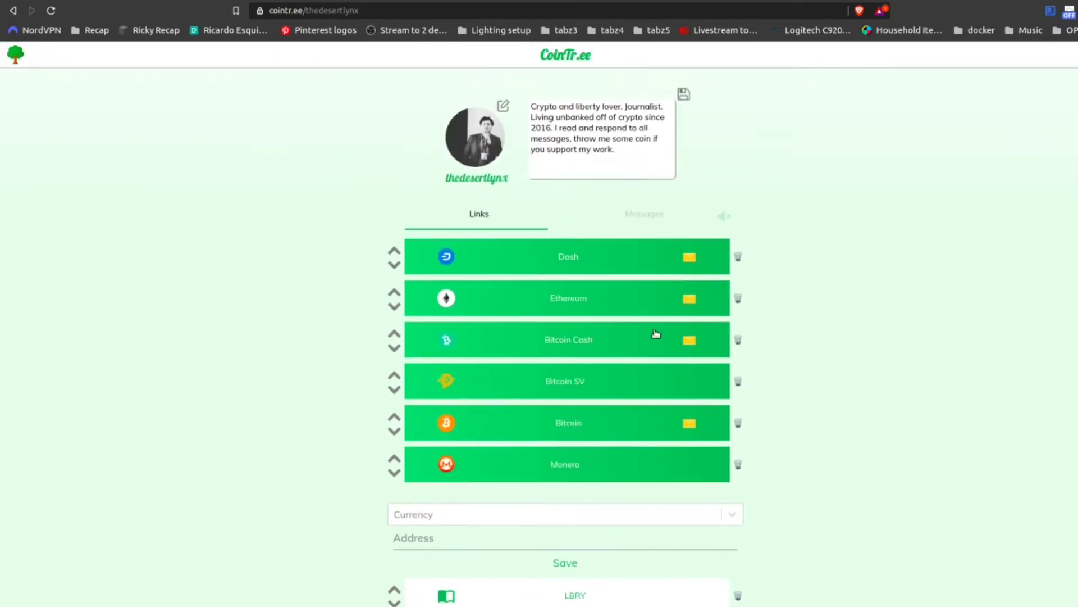
pyautogui.click(630, 266)
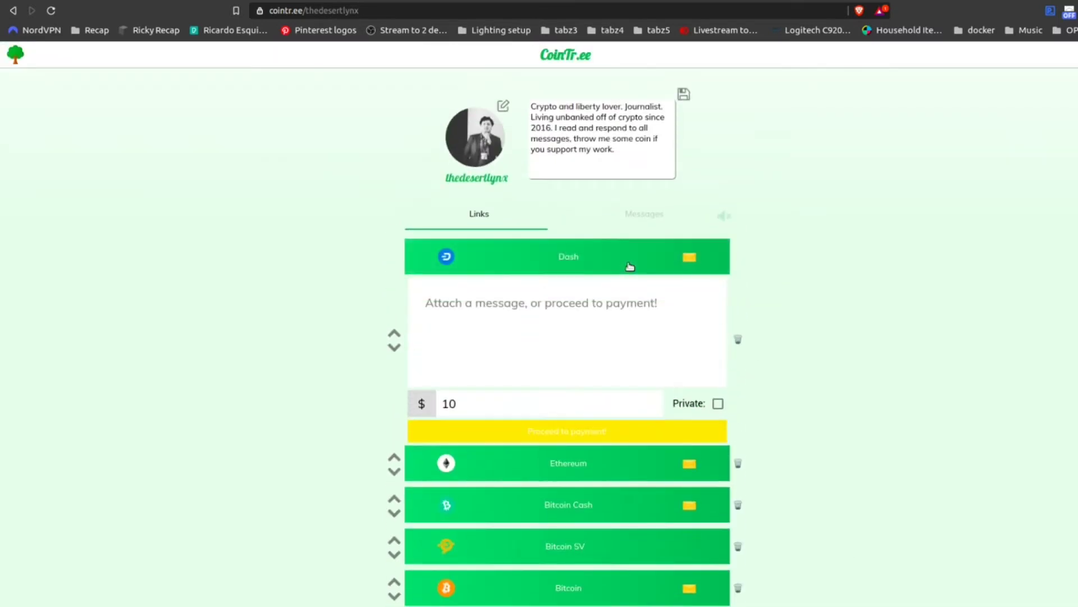
pyautogui.click(636, 187)
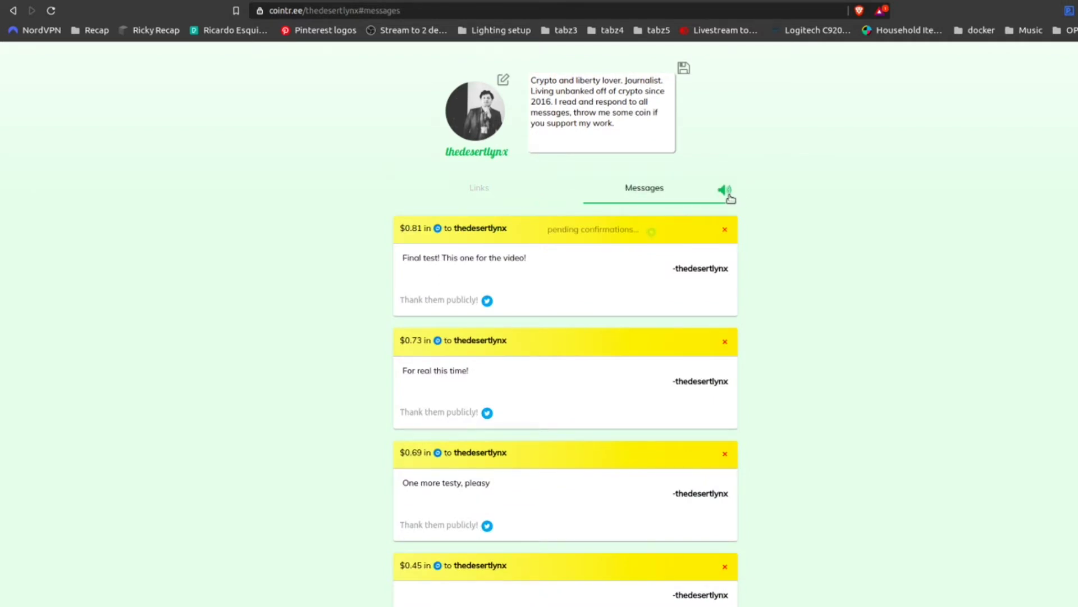
pyautogui.hotkey('alt', 'Left')
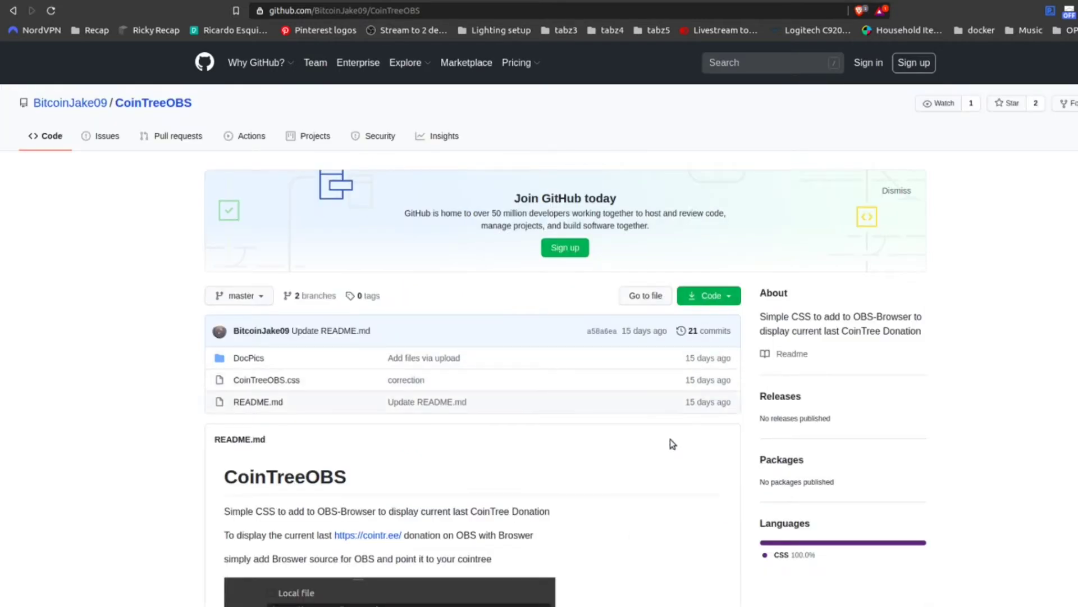
# Read through the CoinTreeOBS README setup steps and open its Example Video YouTube link.
pyautogui.scroll(-3, 669, 439)
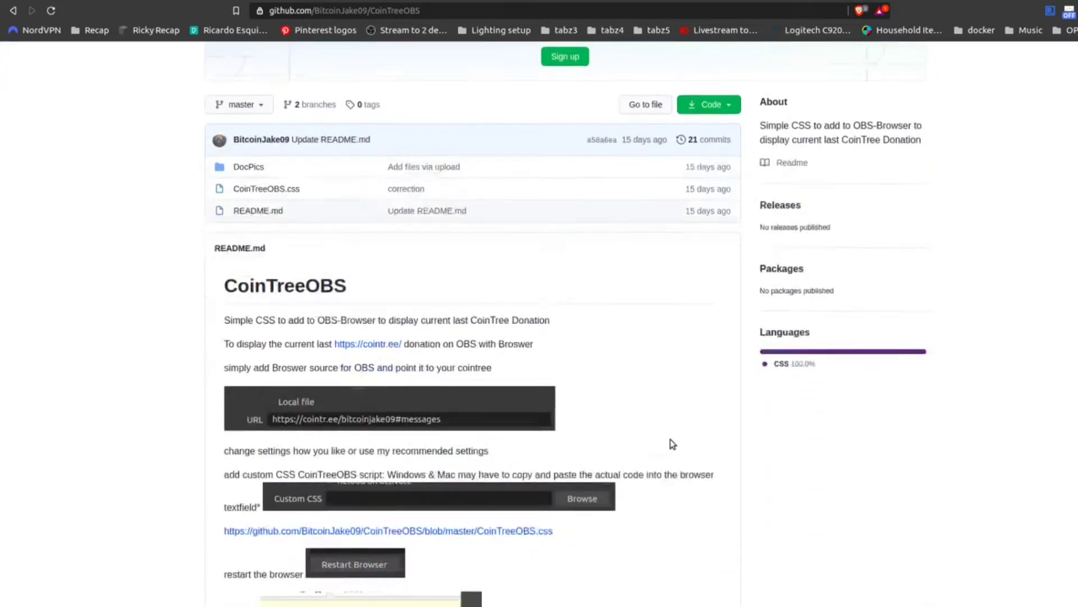
pyautogui.scroll(-2, 669, 439)
pyautogui.scroll(-3, 669, 439)
pyautogui.scroll(-1, 670, 439)
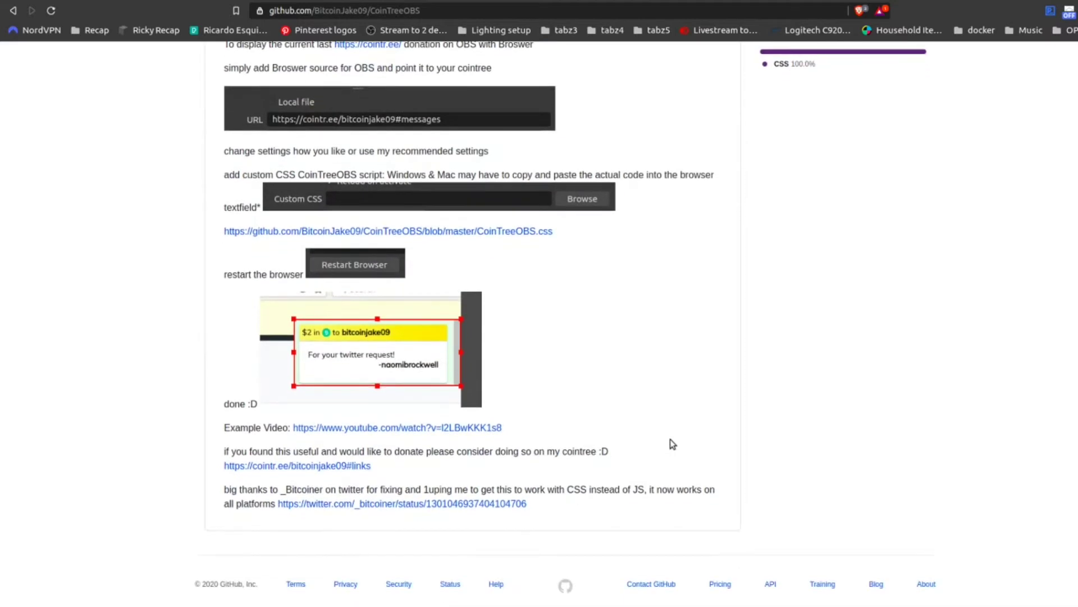
pyautogui.click(359, 429)
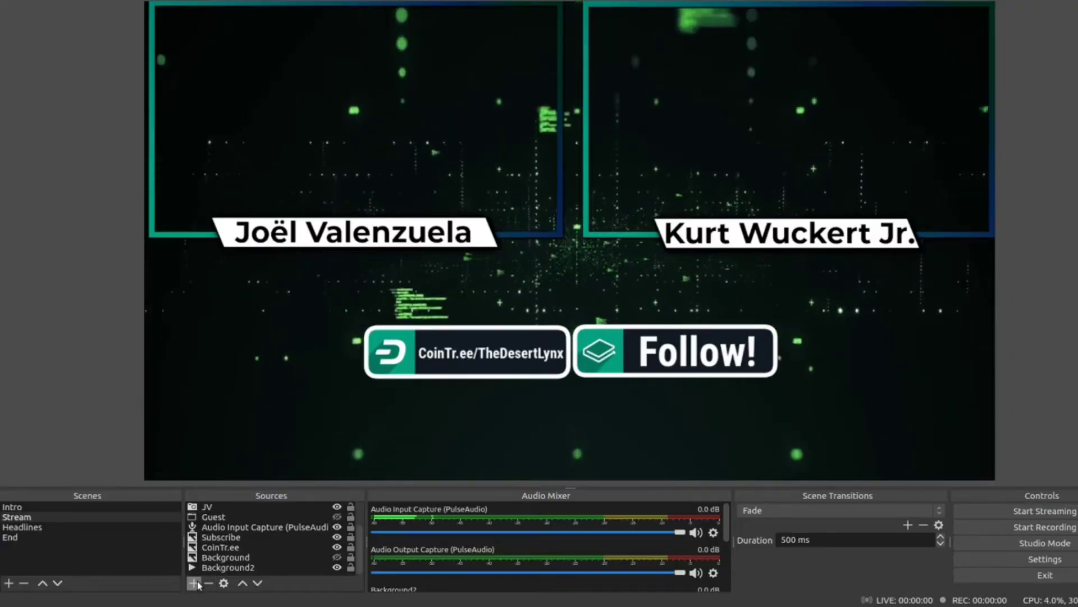
# Add a Linux Browser source showing the cointr.ee #messages page with the custom CSS, cropped to one message.
pyautogui.click(185, 586)
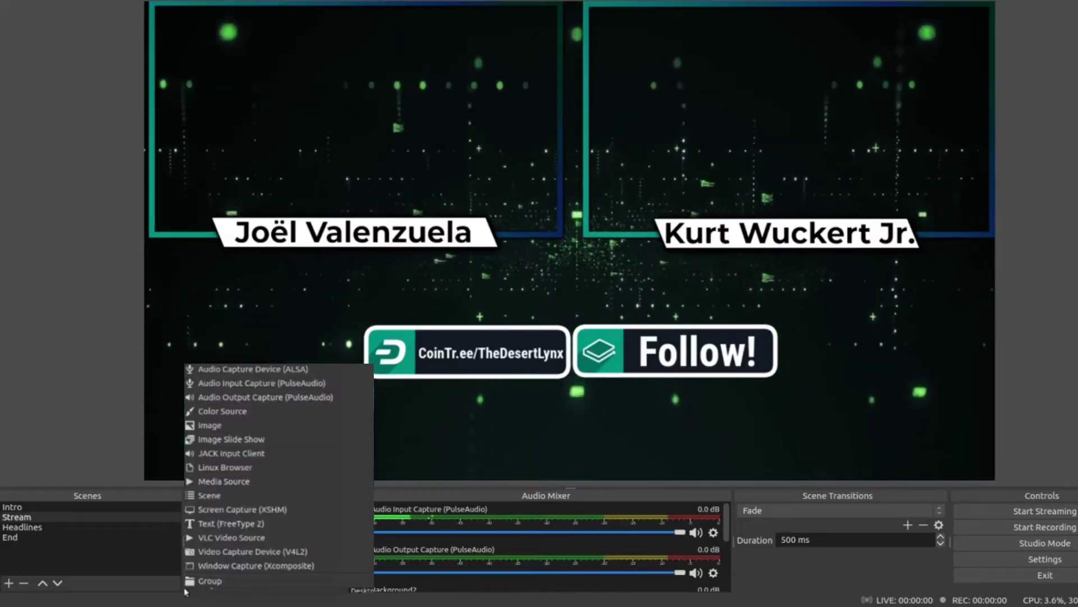
pyautogui.click(219, 469)
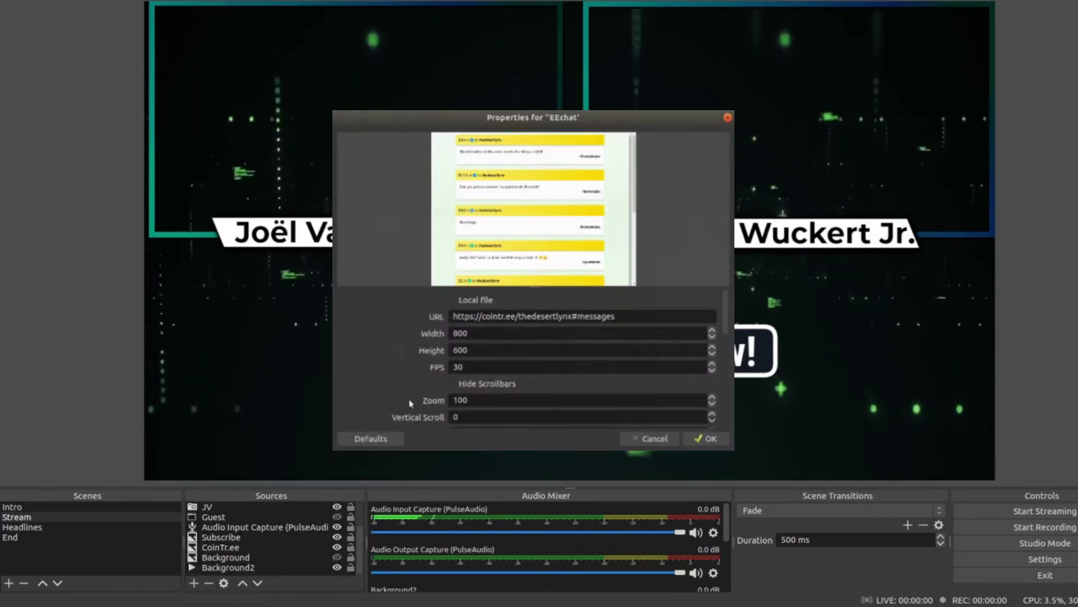
pyautogui.tripleClick(626, 313)
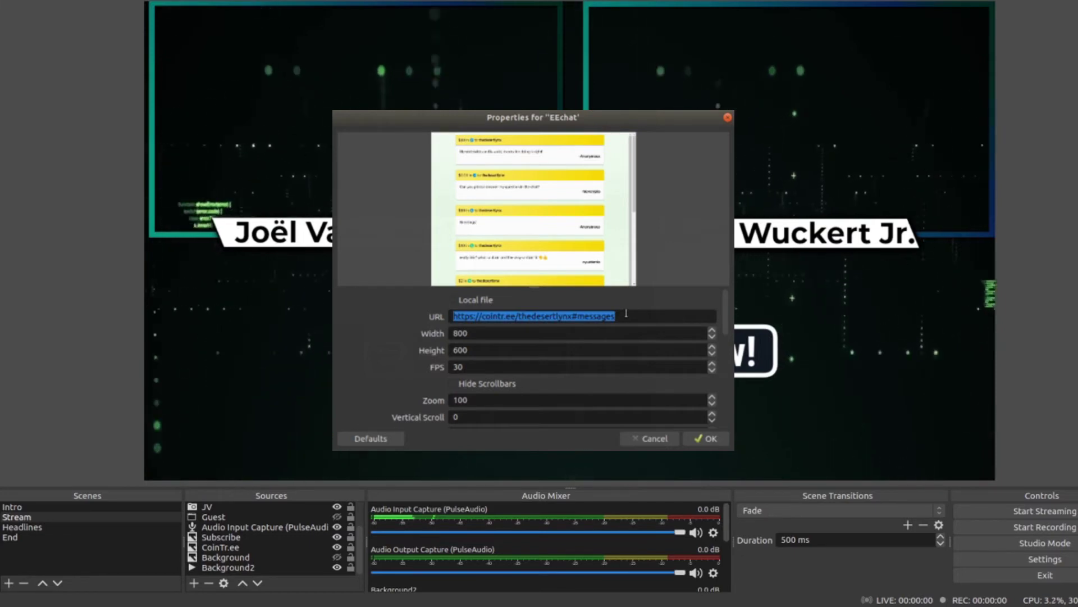
pyautogui.scroll(-5, 626, 313)
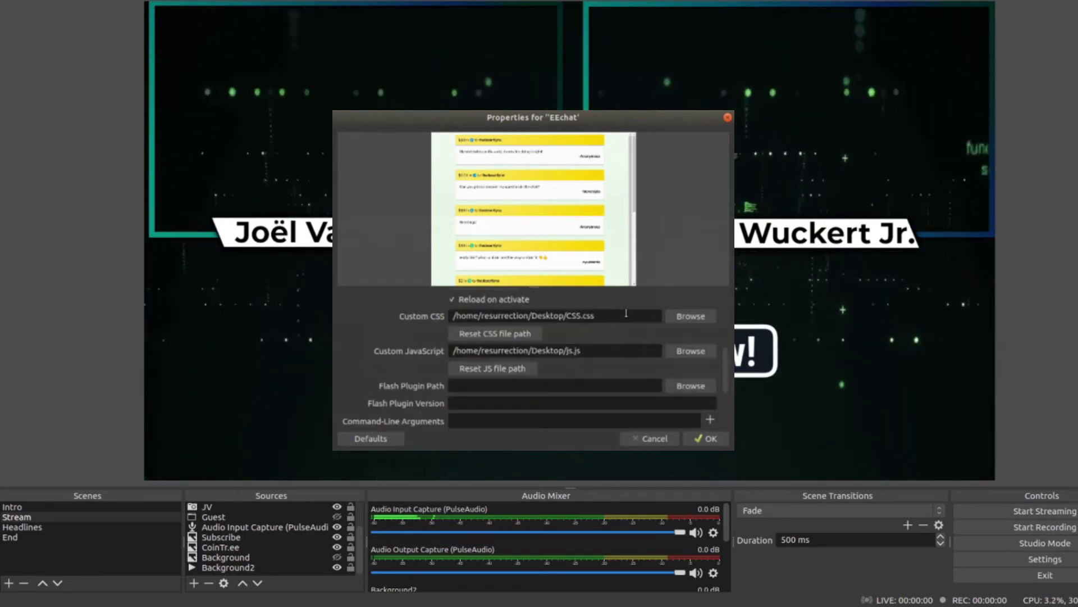
pyautogui.scroll(-1, 626, 313)
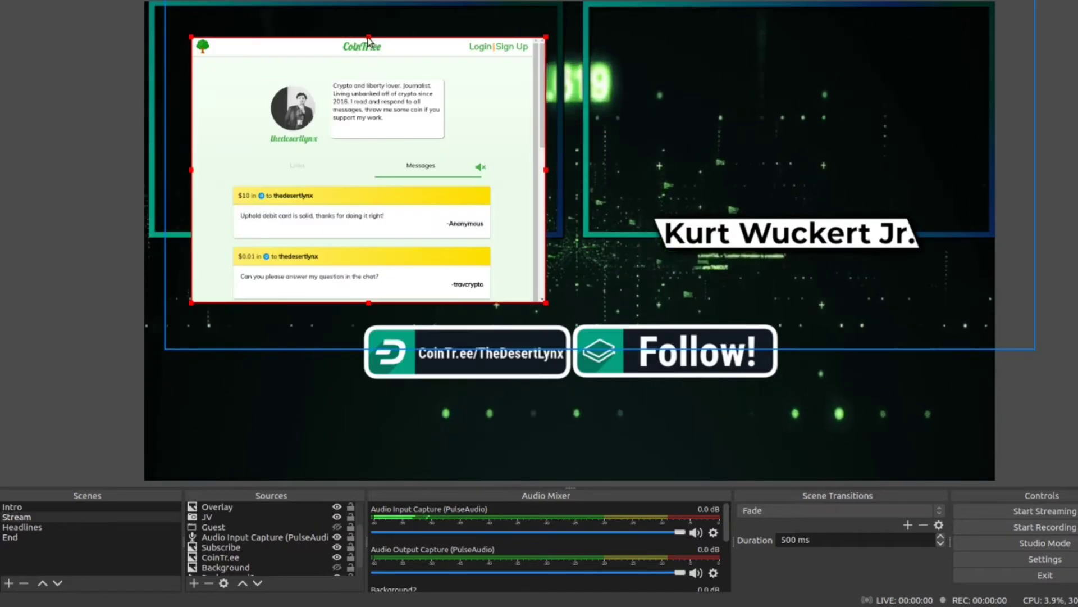
pyautogui.moveTo(369, 37); pyautogui.dragTo(368, 182)
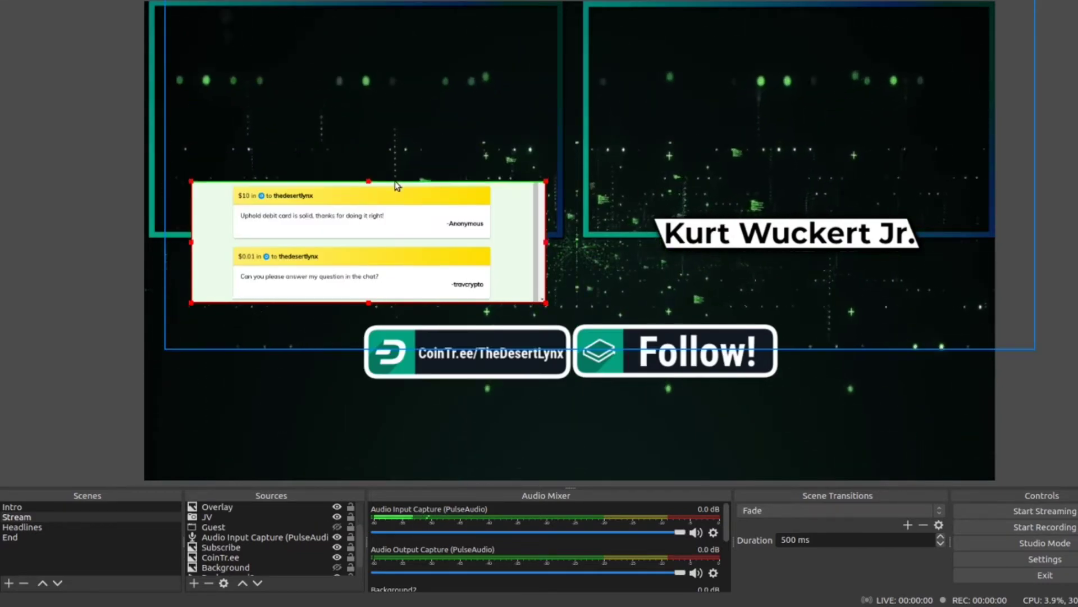
# Fit the cropped chat box under the CoinTr.ee banner and duplicate the Stream scene as Stream 2.
pyautogui.moveTo(192, 242); pyautogui.dragTo(227, 241)
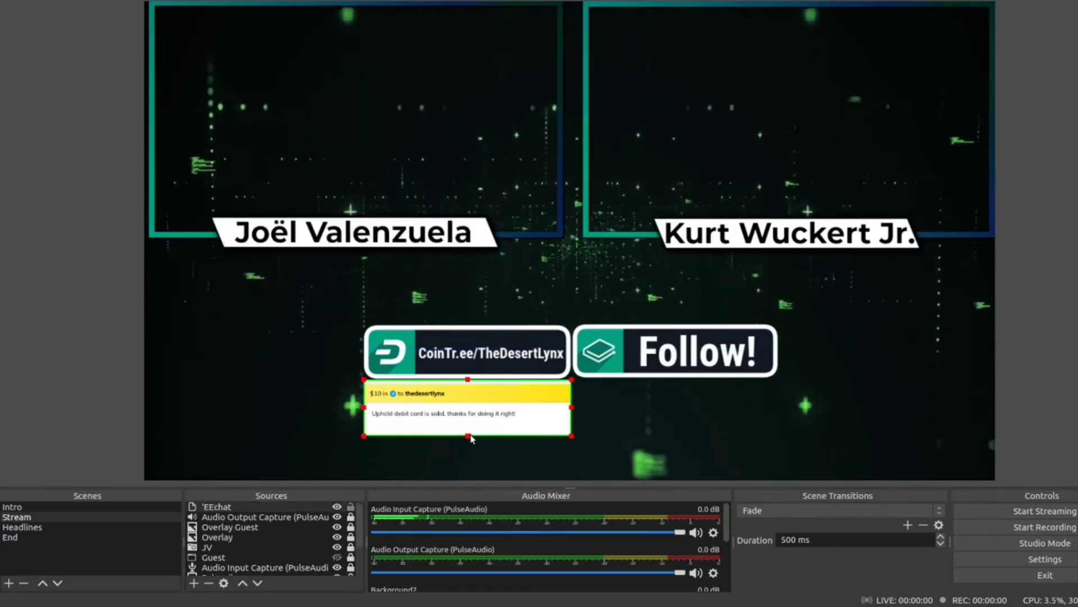
pyautogui.moveTo(468, 436); pyautogui.dragTo(468, 398)
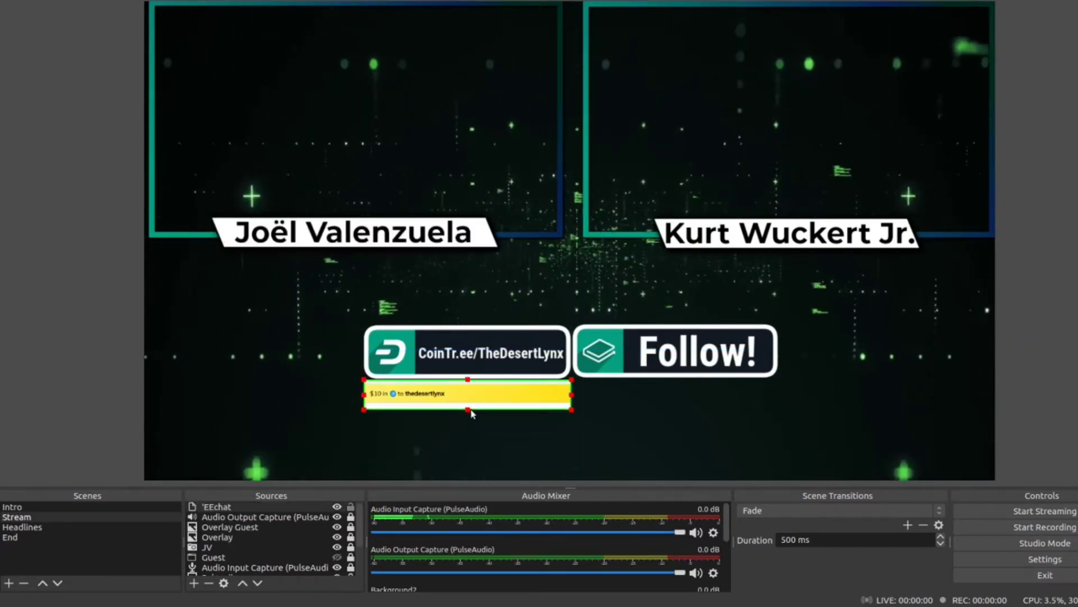
pyautogui.rightClick(23, 518)
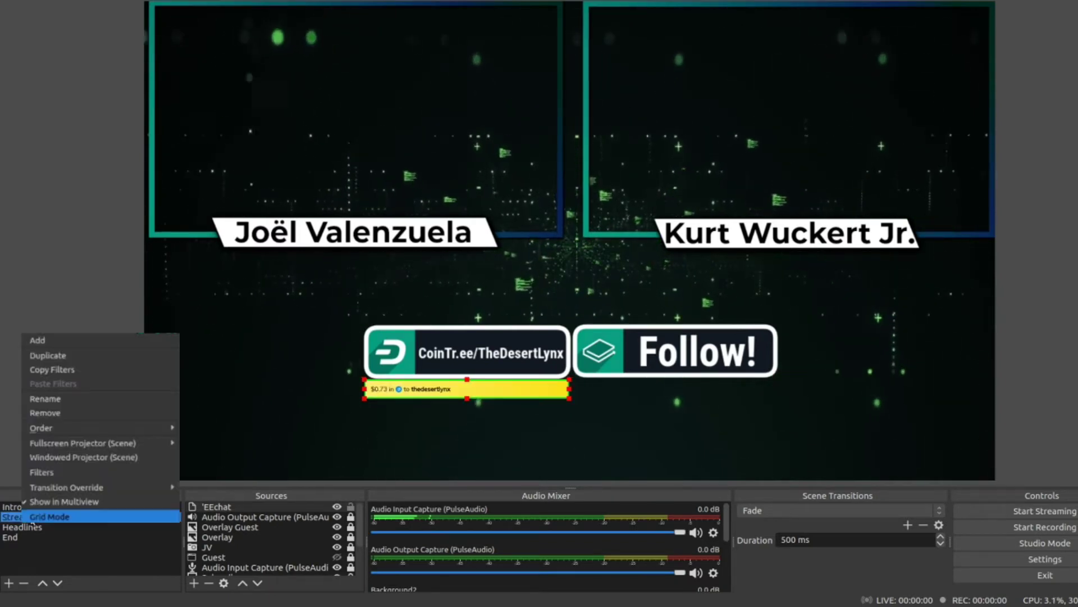
pyautogui.click(87, 355)
# Enlarge the Stream 2 chat box to show the full message, comparing it against Stream.
pyautogui.moveTo(570, 397)
pyautogui.mouseDown()
pyautogui.moveTo(680, 451)
pyautogui.moveTo(767, 458)
pyautogui.mouseUp()
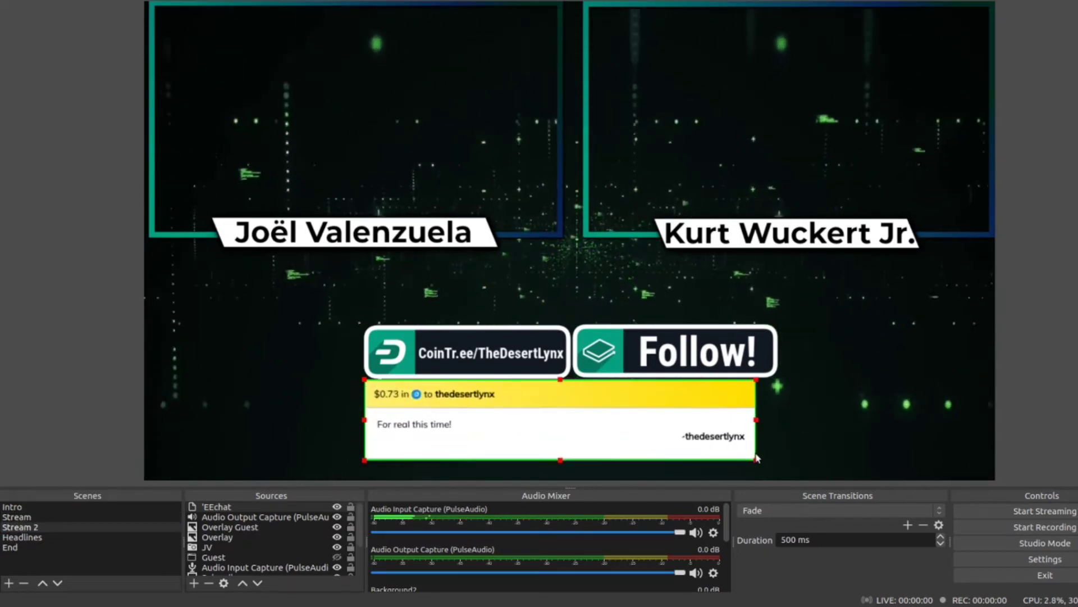
pyautogui.click(45, 517)
pyautogui.click(49, 528)
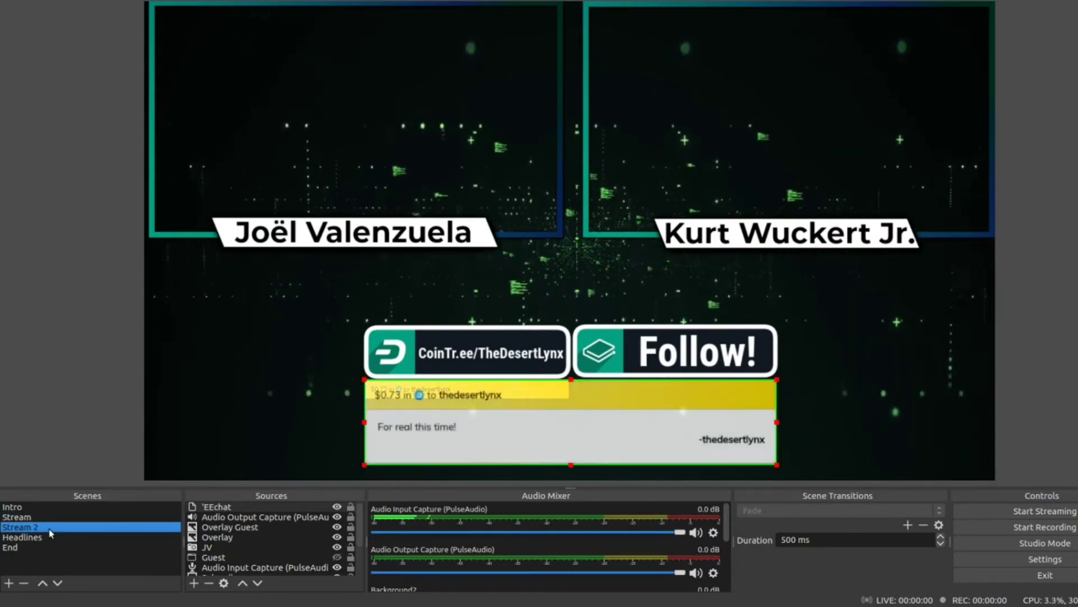